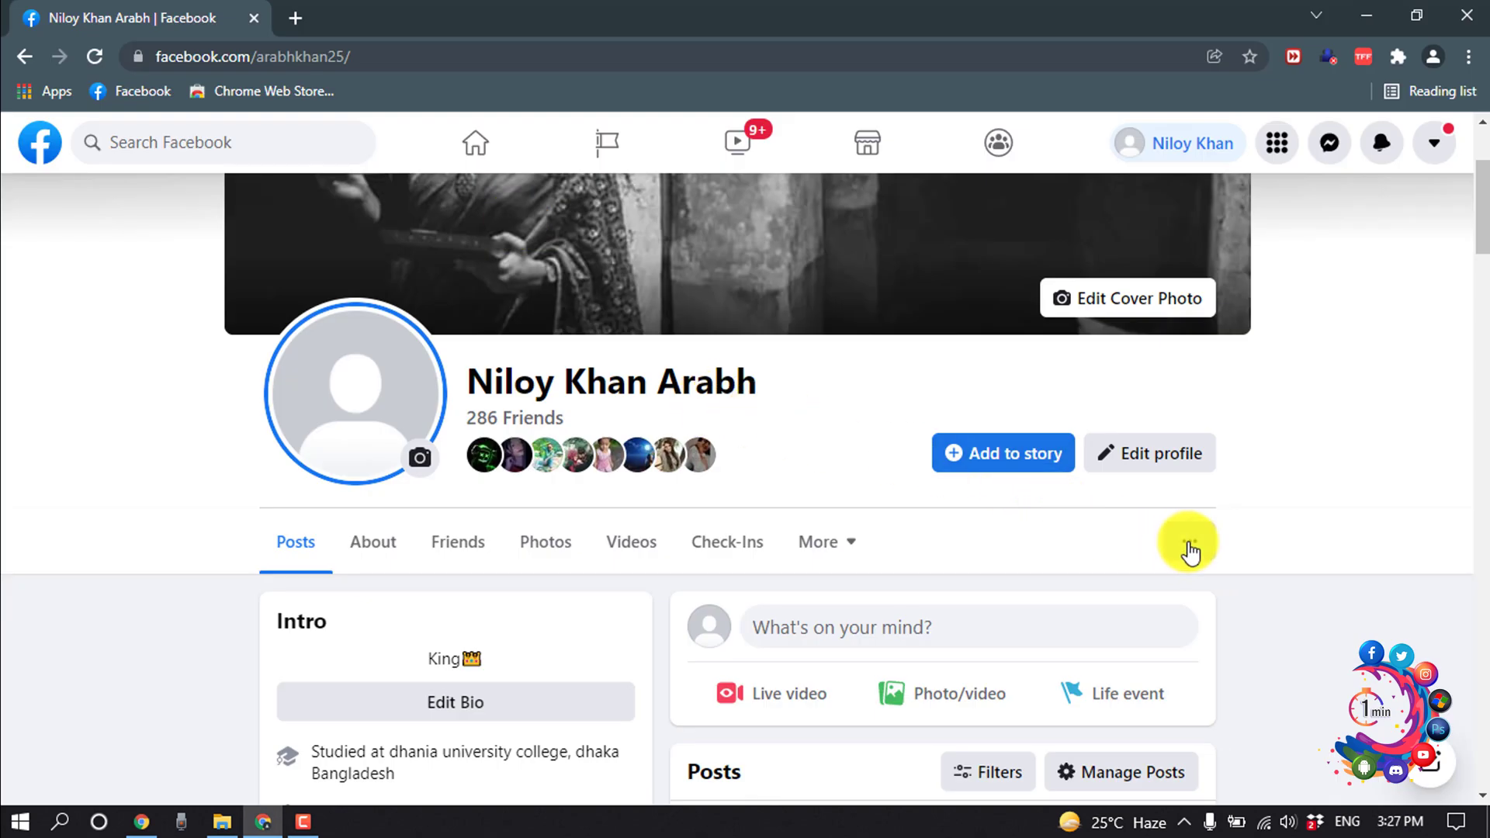
# Step: Open the profile's Activity Log, filtered to Your Posts
pyautogui.click(1190, 551)
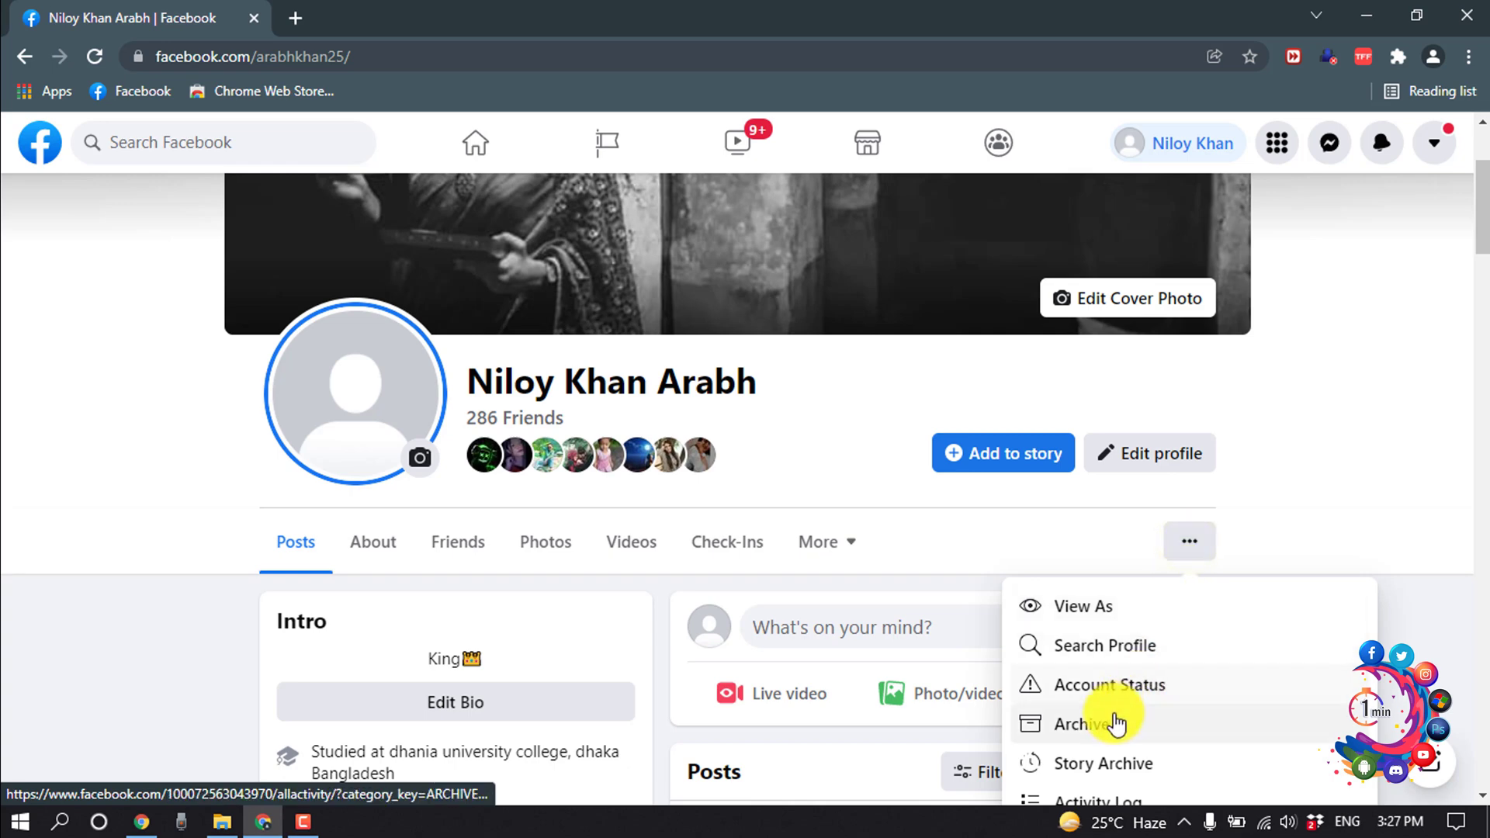
pyautogui.scroll(-1, 1114, 713)
pyautogui.click(1113, 706)
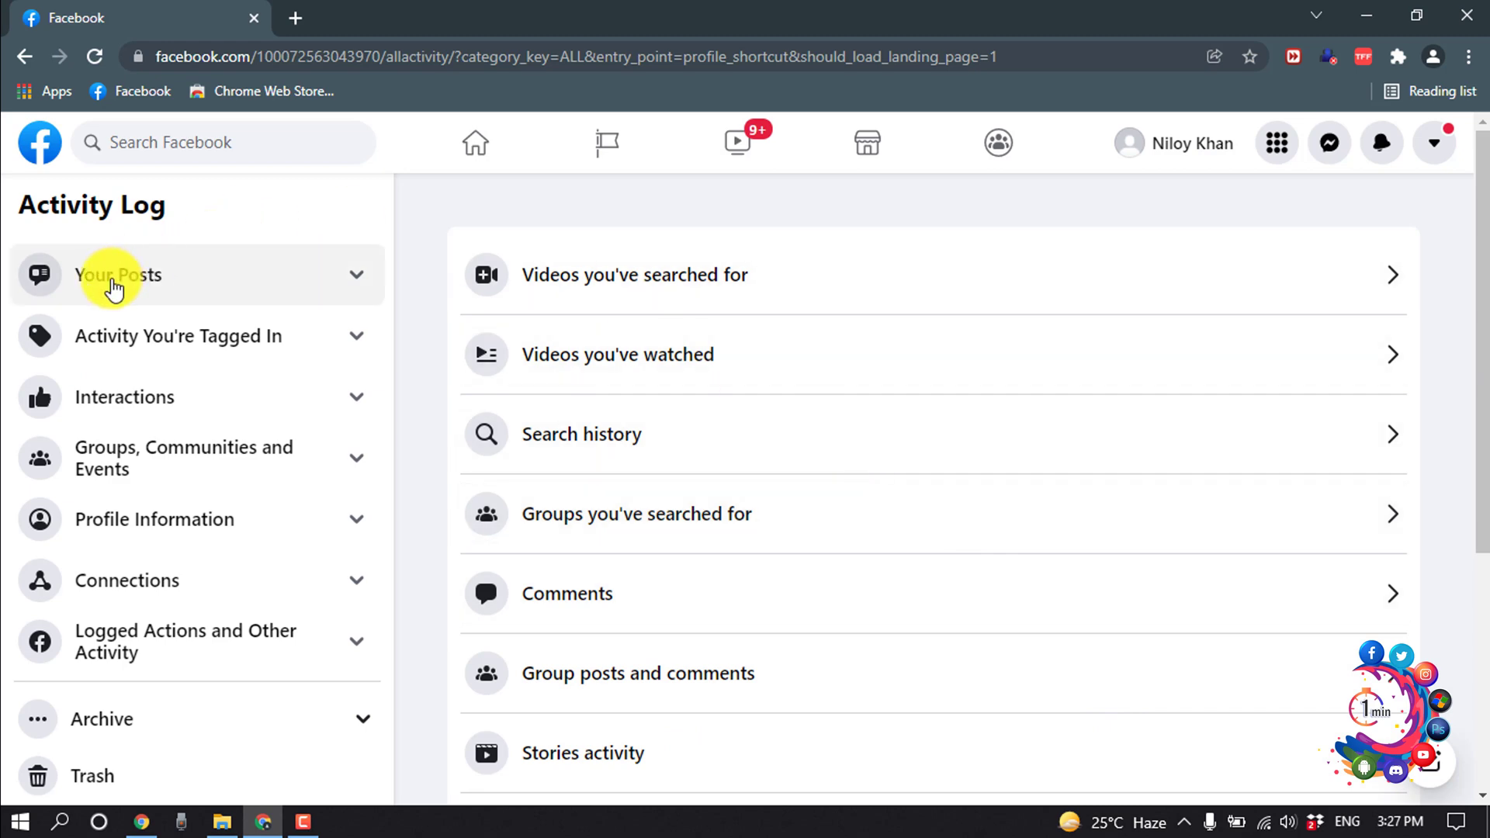
pyautogui.click(112, 288)
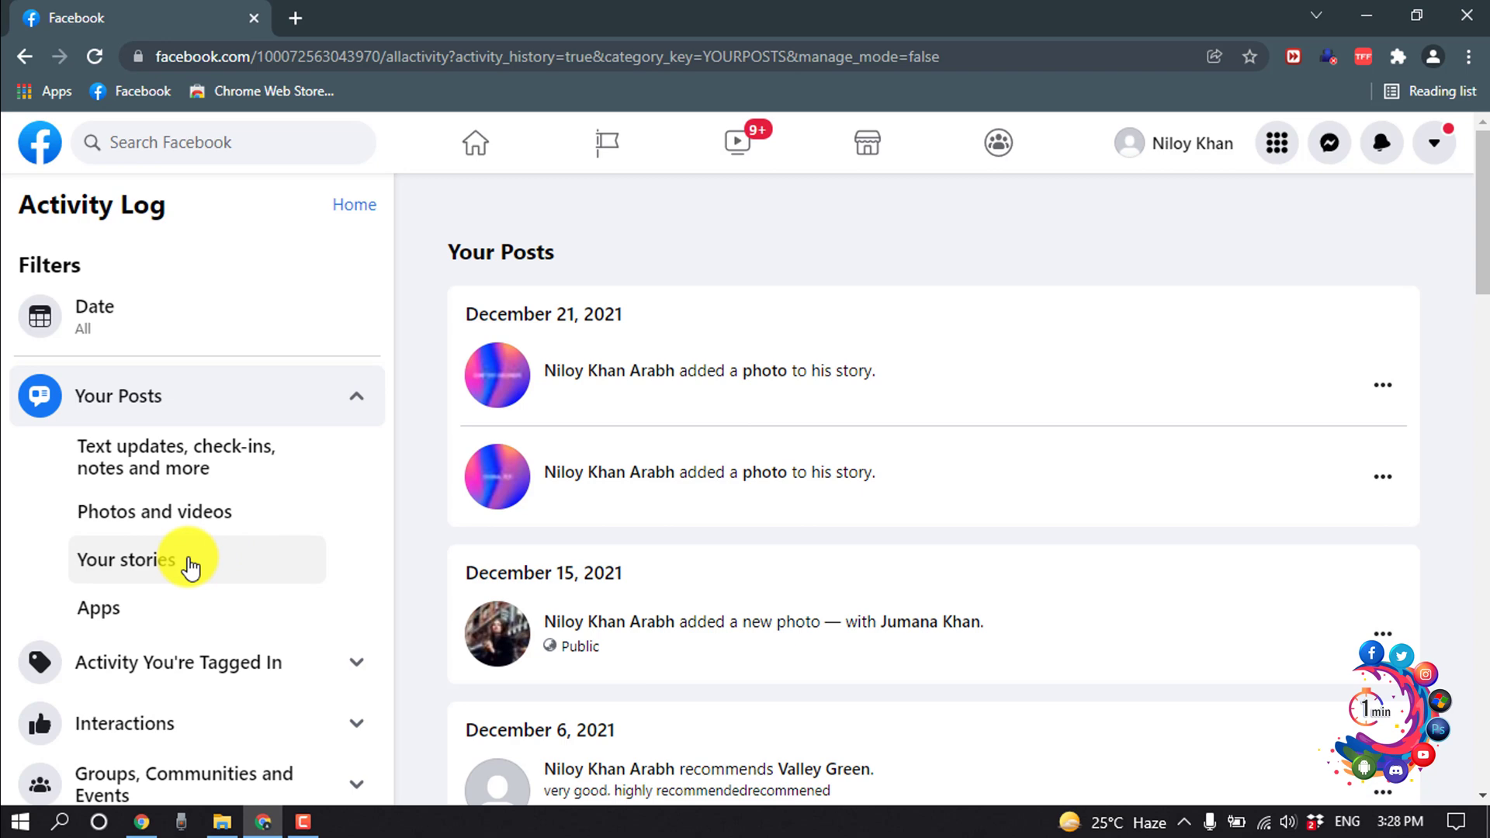
# Step: Filter the Activity Log to Your stories, showing the two December 21 story photos
pyautogui.click(157, 573)
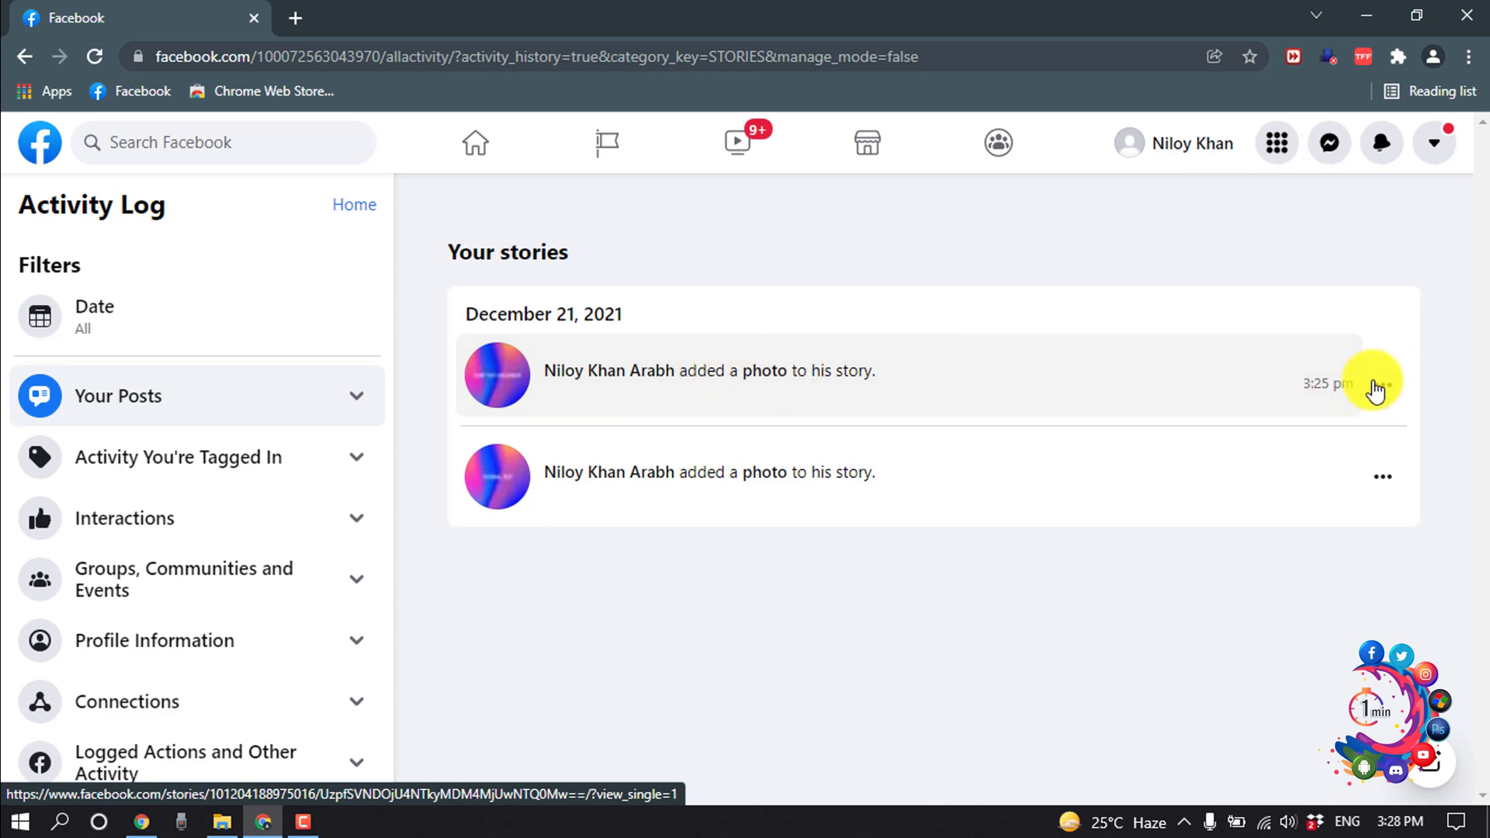
# Step: Delete both December 21 story photos from the Your stories list
pyautogui.click(1384, 384)
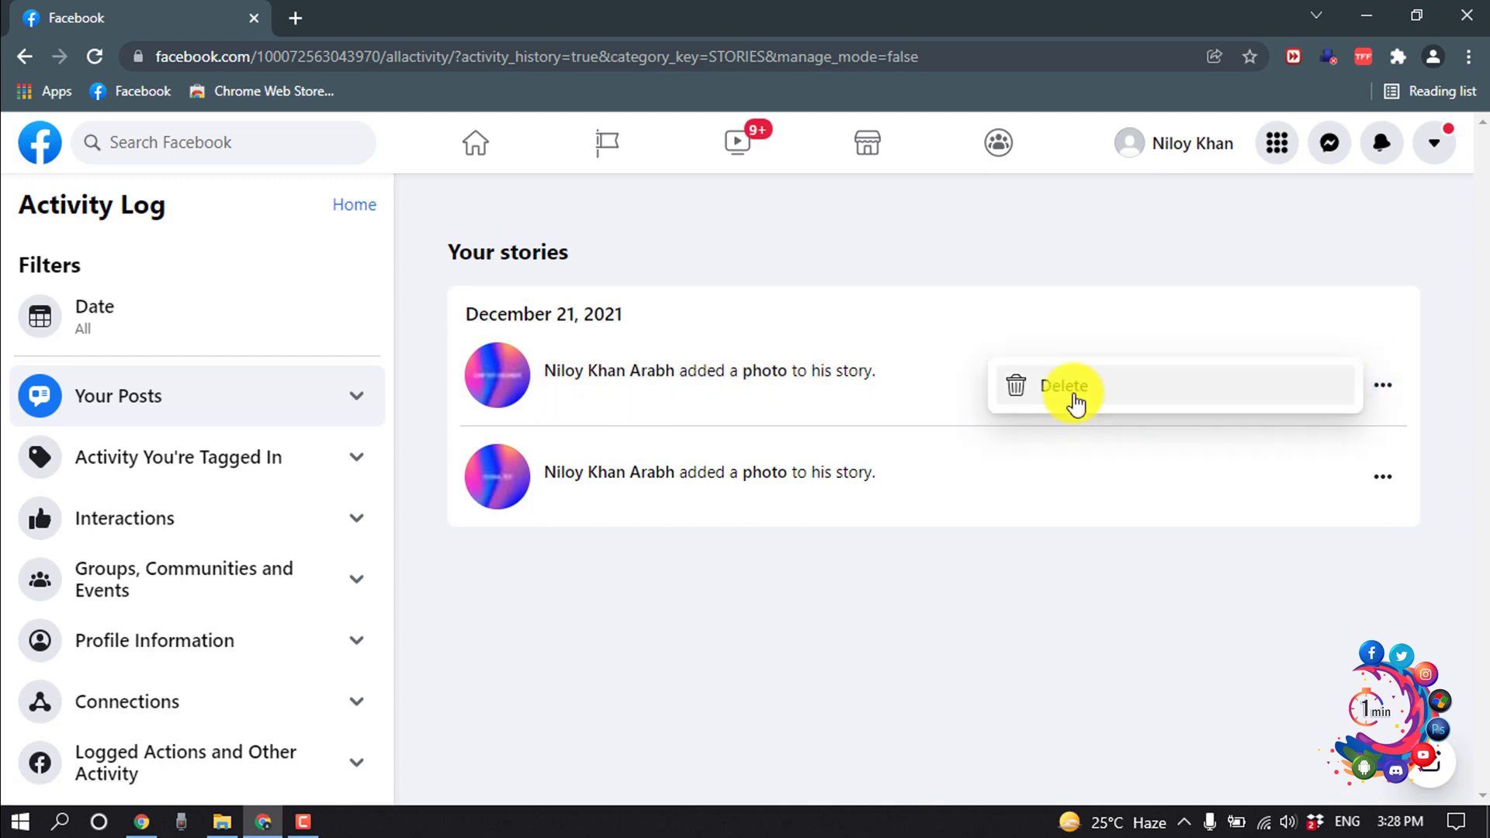
pyautogui.click(1073, 388)
pyautogui.click(981, 509)
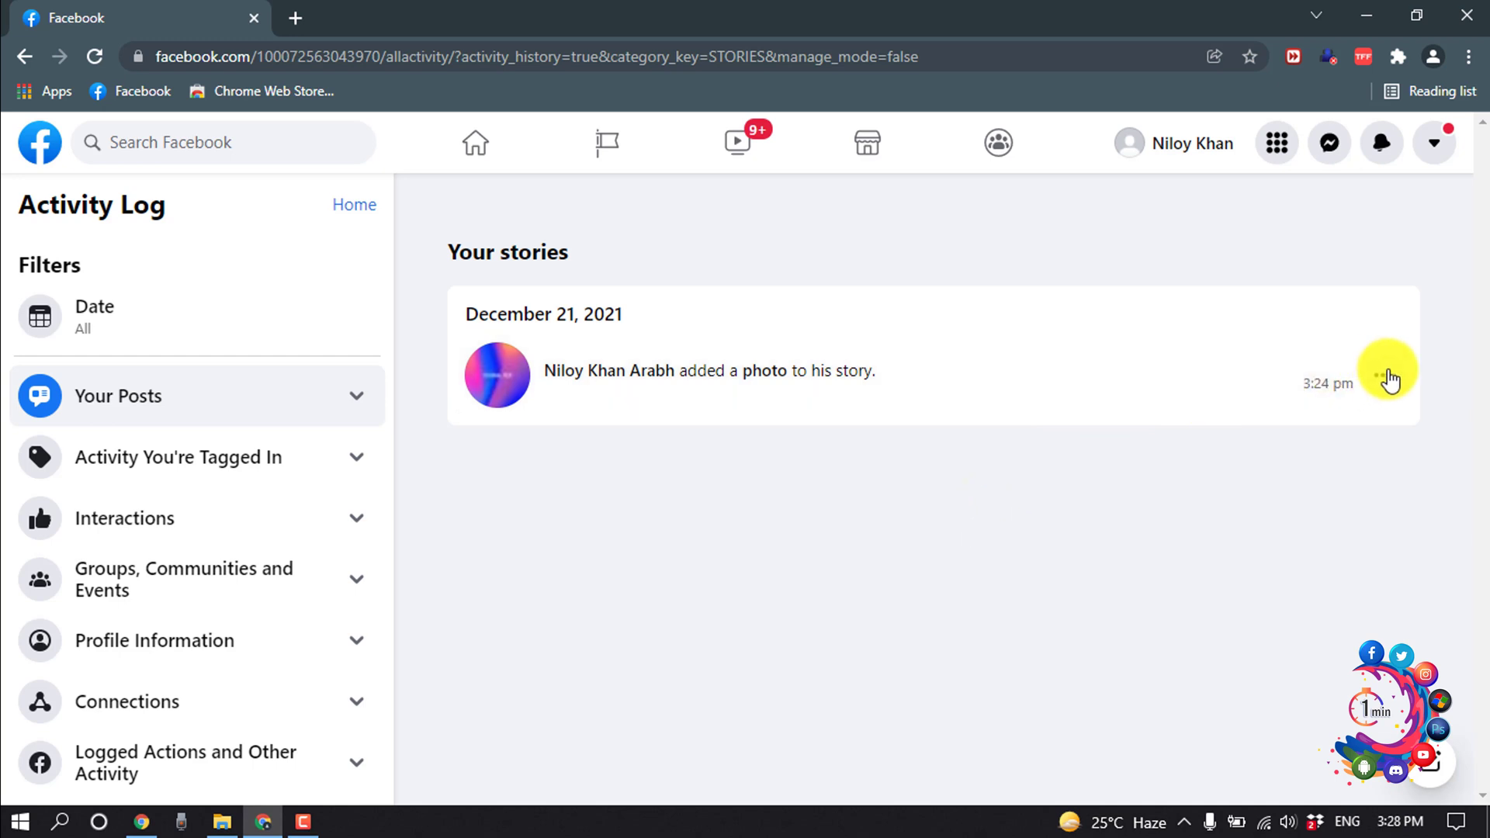
pyautogui.click(1388, 376)
pyautogui.click(1094, 390)
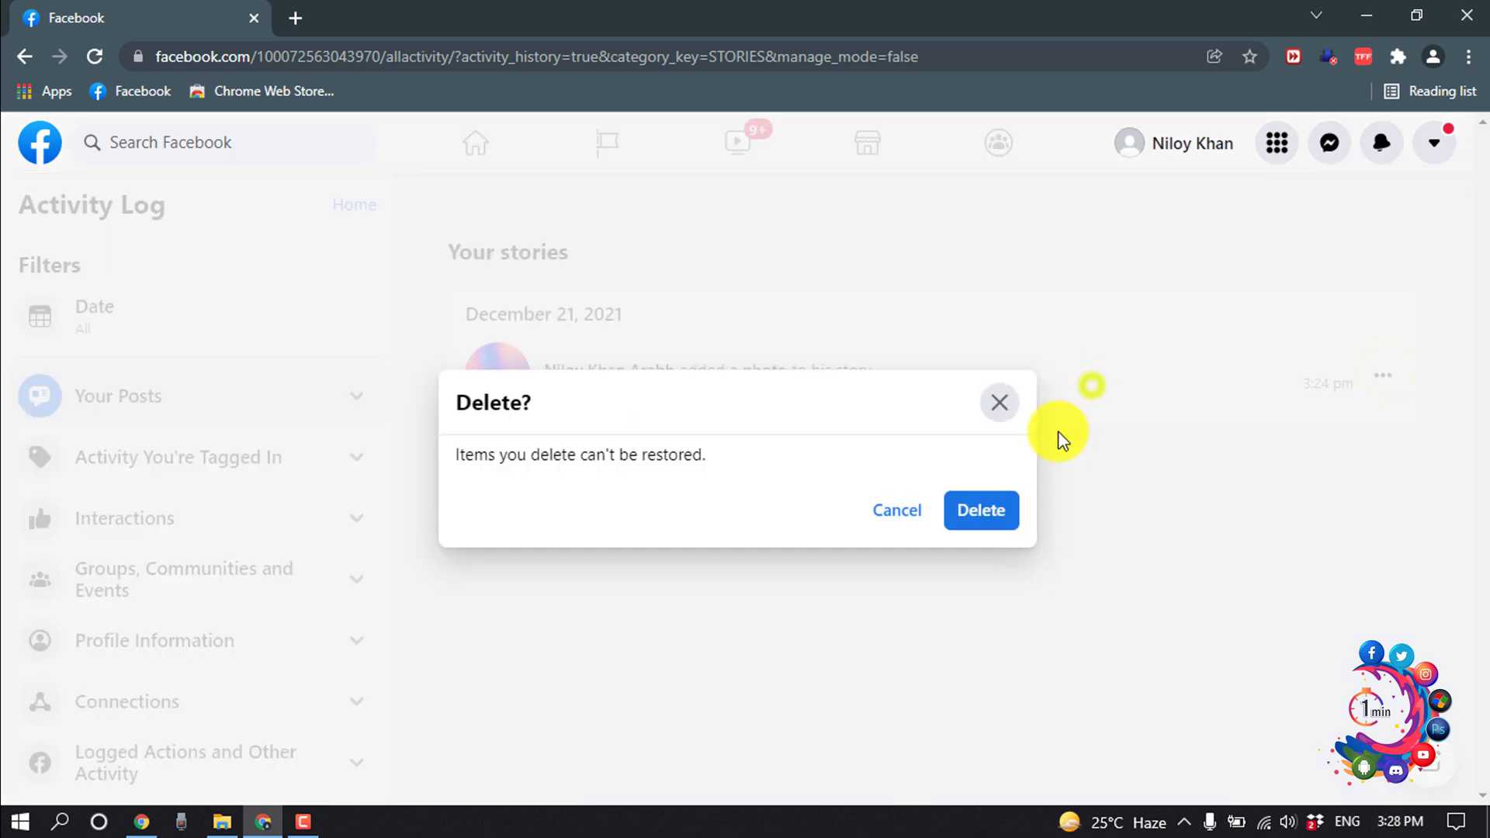
pyautogui.click(981, 512)
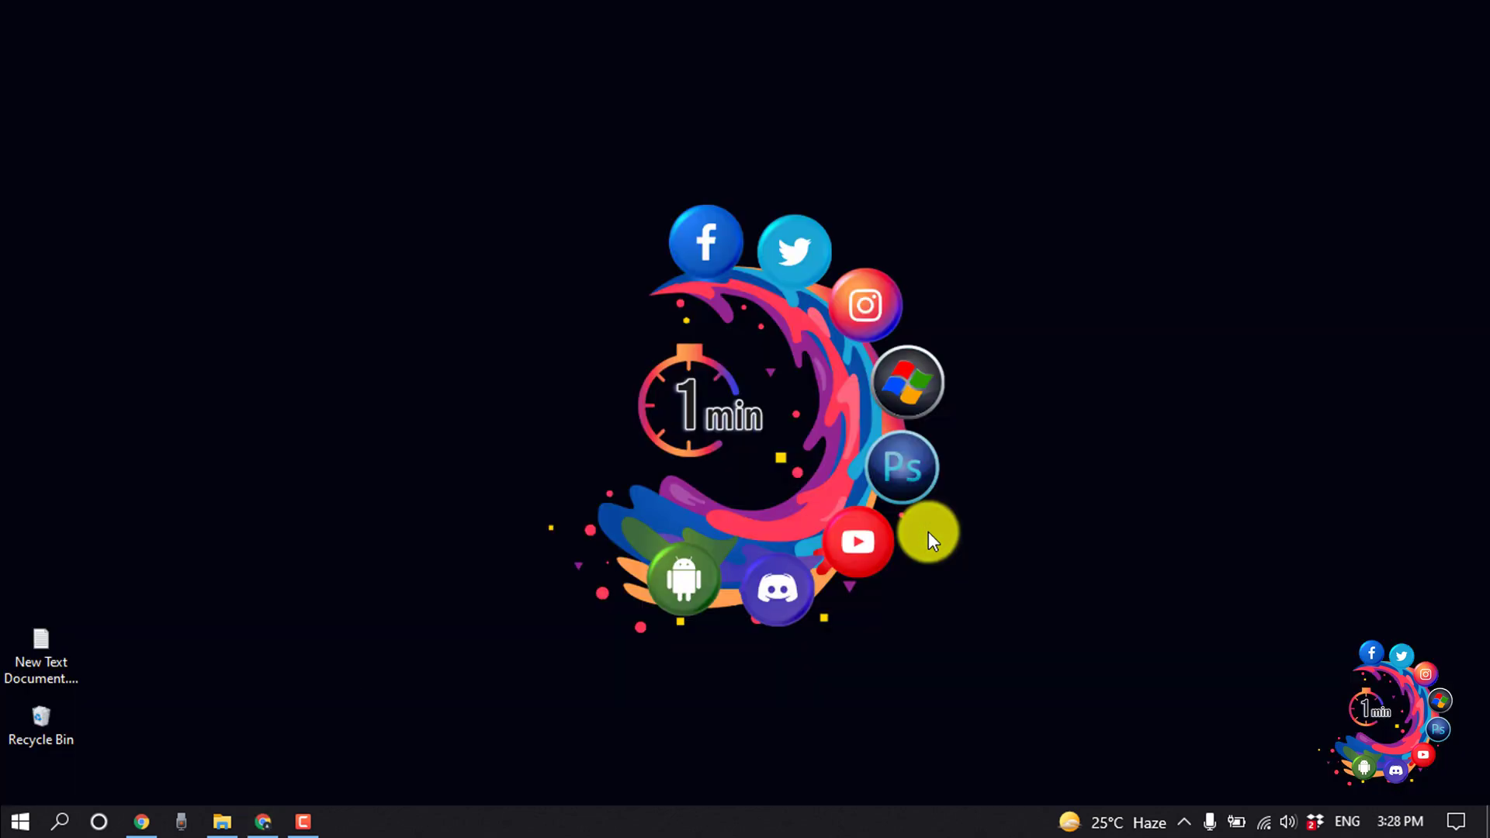